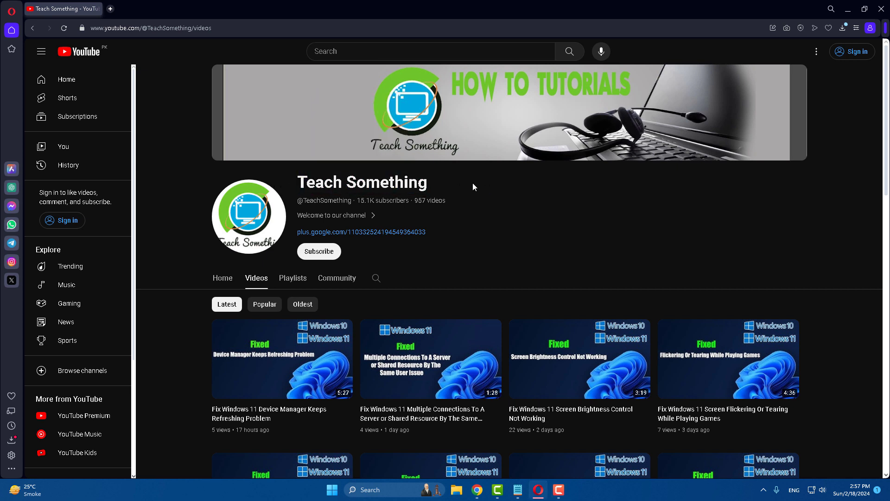
- Review the error title and Windows version numbers in the notes, then return to the browser
{"action": "left_click", "coordinate": [518, 490]}
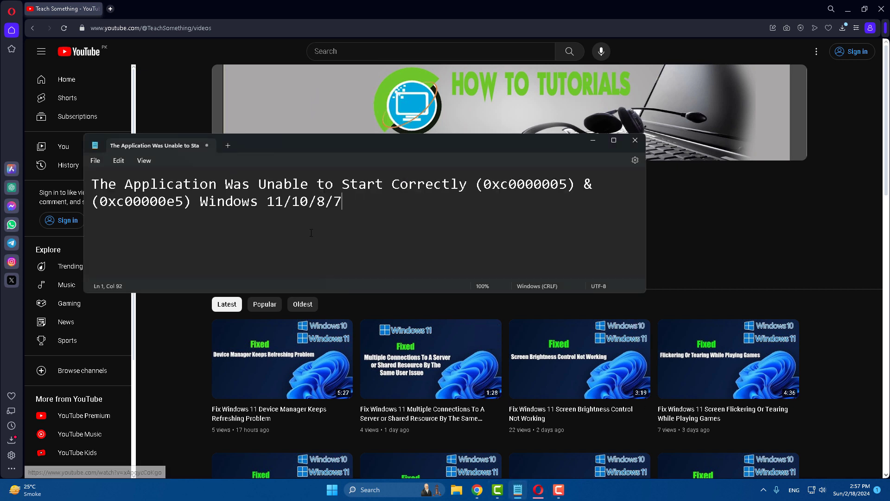
{"action": "left_click_drag", "start_coordinate": [110, 185], "coordinate": [324, 201]}
{"action": "left_click", "coordinate": [292, 184]}
{"action": "left_click", "coordinate": [472, 192]}
{"action": "left_click", "coordinate": [337, 216]}
{"action": "left_click", "coordinate": [282, 204]}
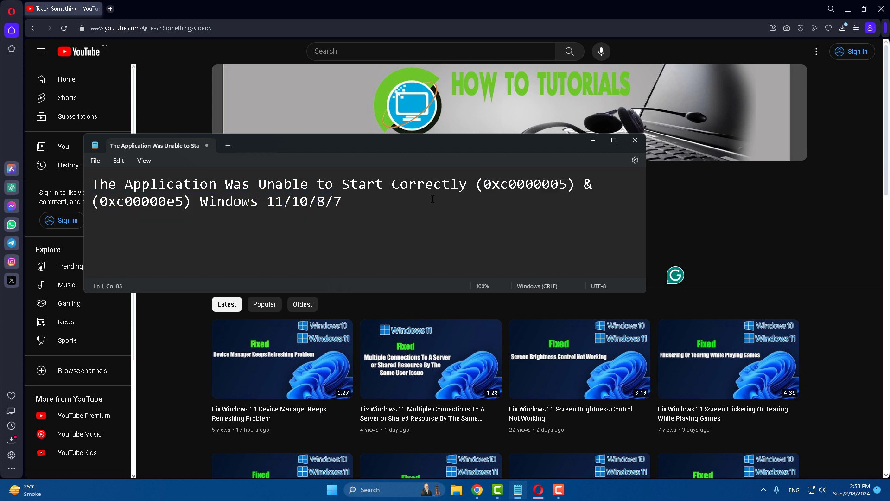
{"action": "left_click", "coordinate": [592, 141]}
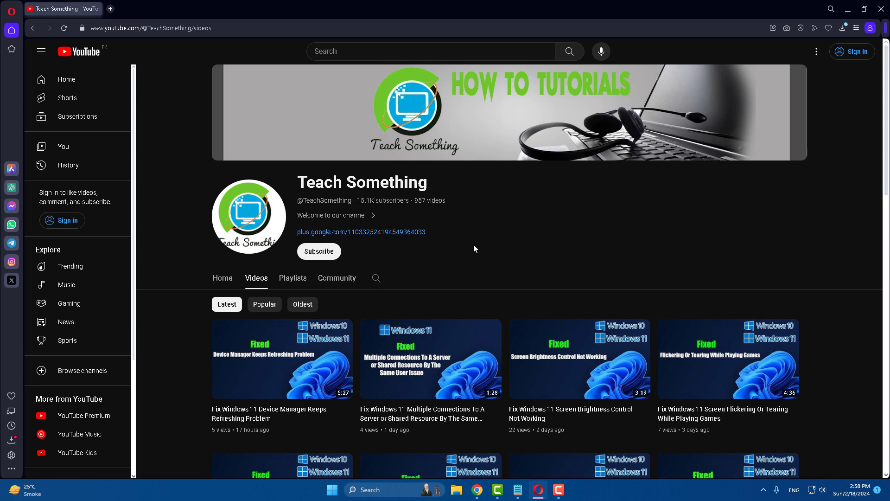
- Open the C:\Windows\Temp folder through the Run box with 'Temp'
{"action": "right_click", "coordinate": [331, 493]}
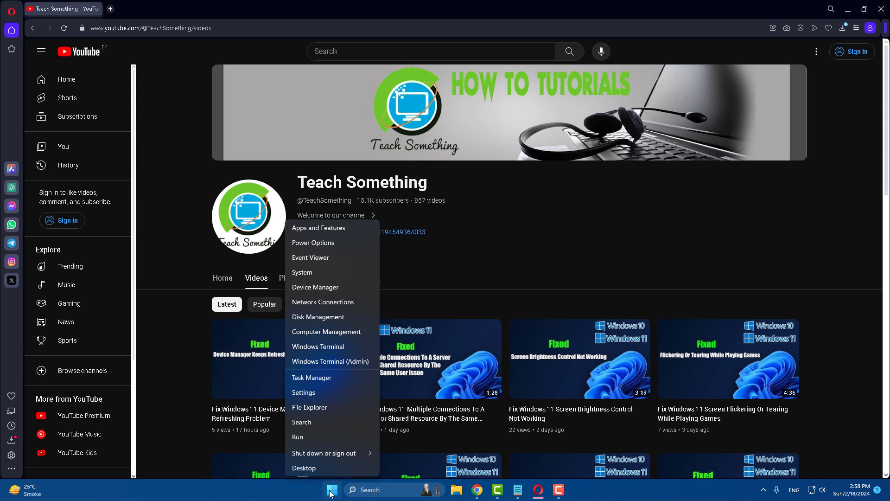
{"action": "left_click", "coordinate": [303, 434]}
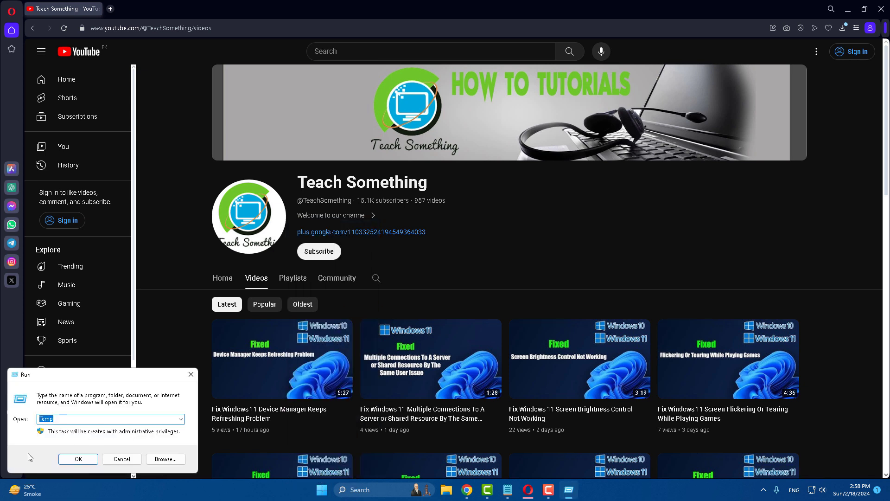
{"action": "type", "text": "Temp"}
{"action": "left_click", "coordinate": [78, 459]}
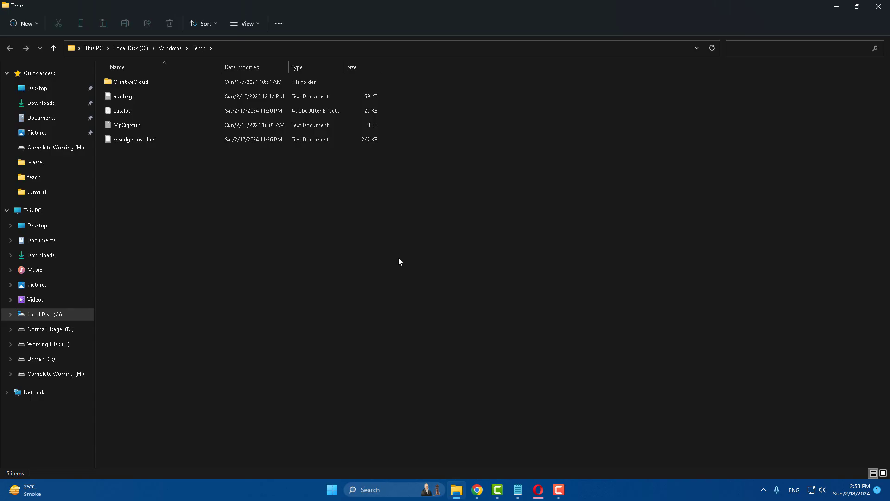
- Delete everything in Windows Temp, skipping the in-use CreativeCloud folder, and close the window
{"action": "key", "text": "ctrl+a"}
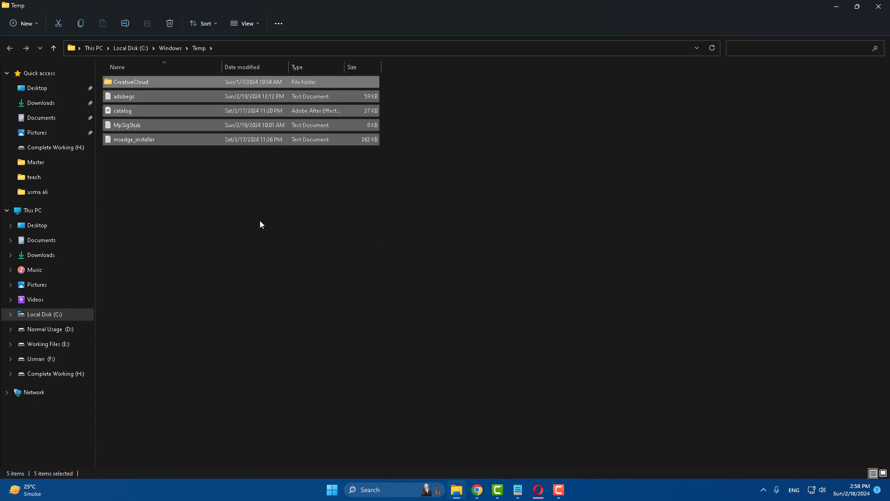
{"action": "key", "text": "Delete"}
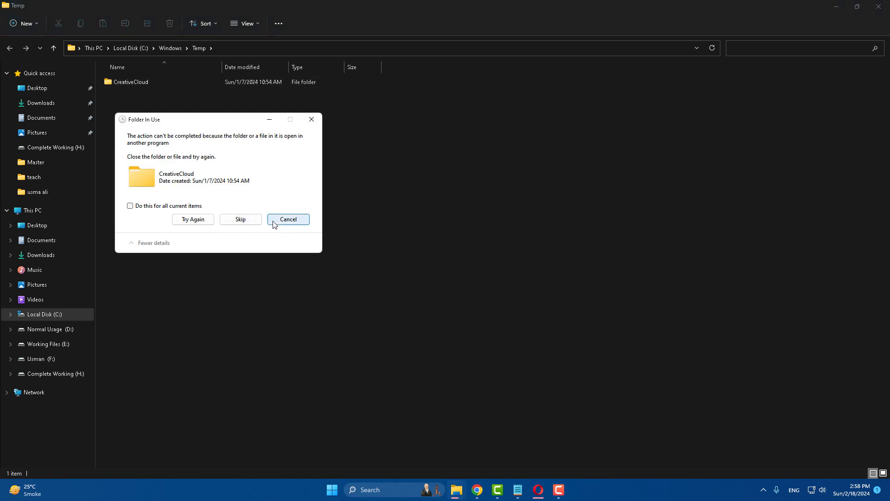
{"action": "left_click", "coordinate": [287, 219]}
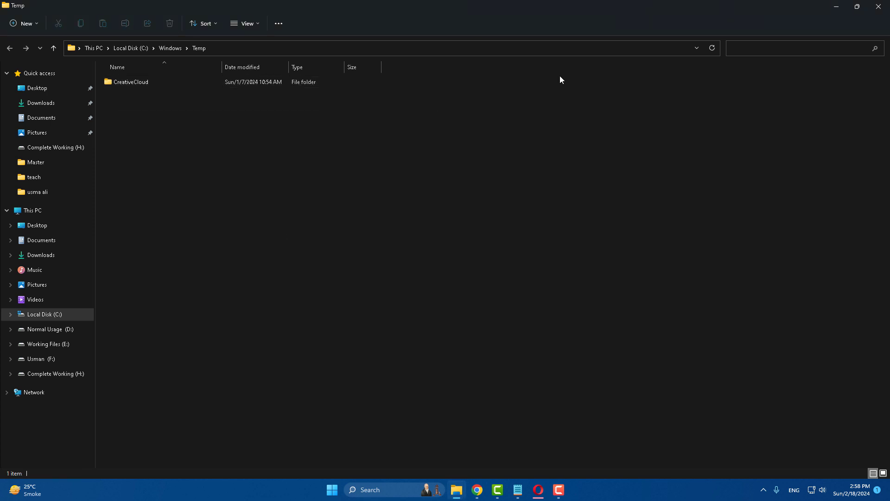
{"action": "left_click", "coordinate": [880, 9]}
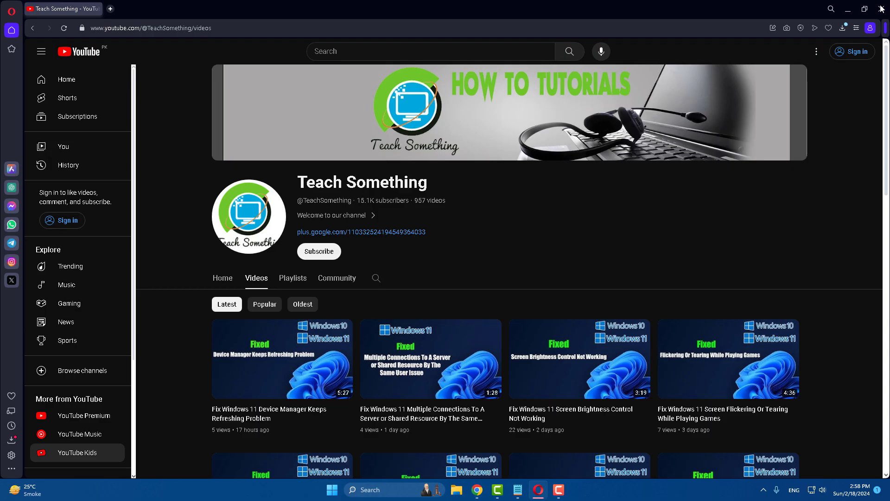
- Open the user's %Temp% folder from the Run box's suggestion
{"action": "right_click", "coordinate": [332, 490]}
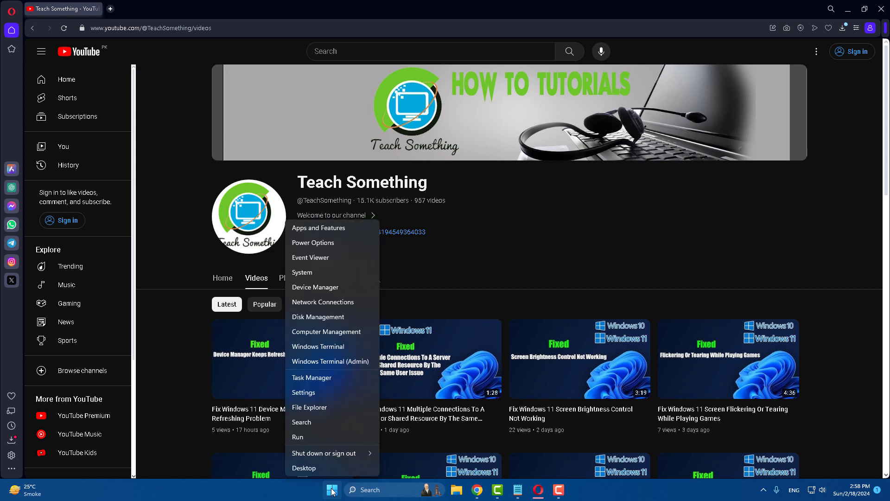
{"action": "left_click", "coordinate": [304, 437]}
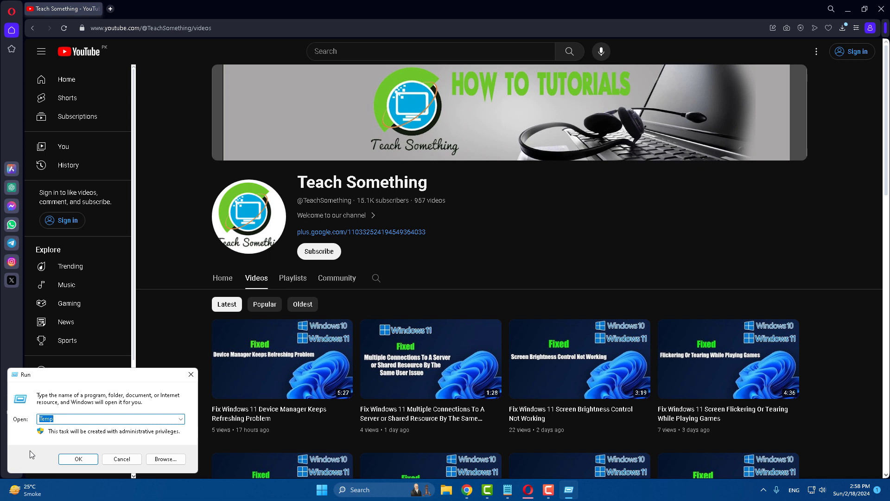
{"action": "type", "text": "%t"}
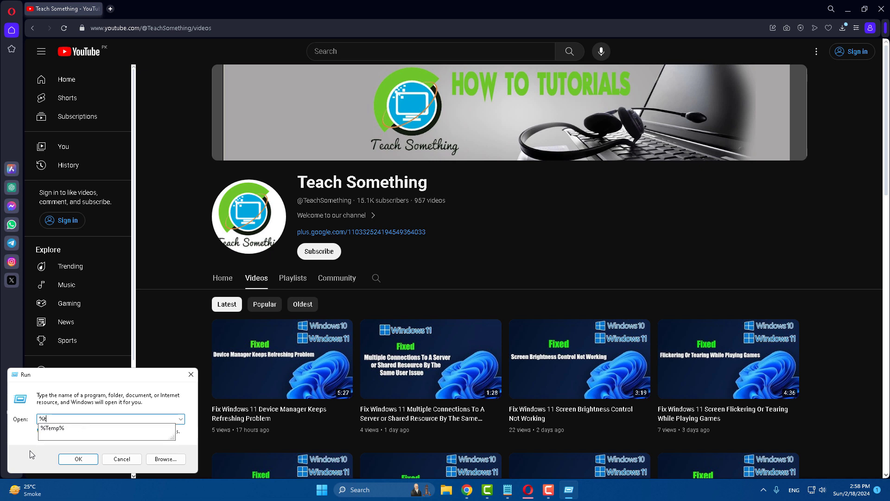
{"action": "key", "text": "Down"}
{"action": "key", "text": "Return"}
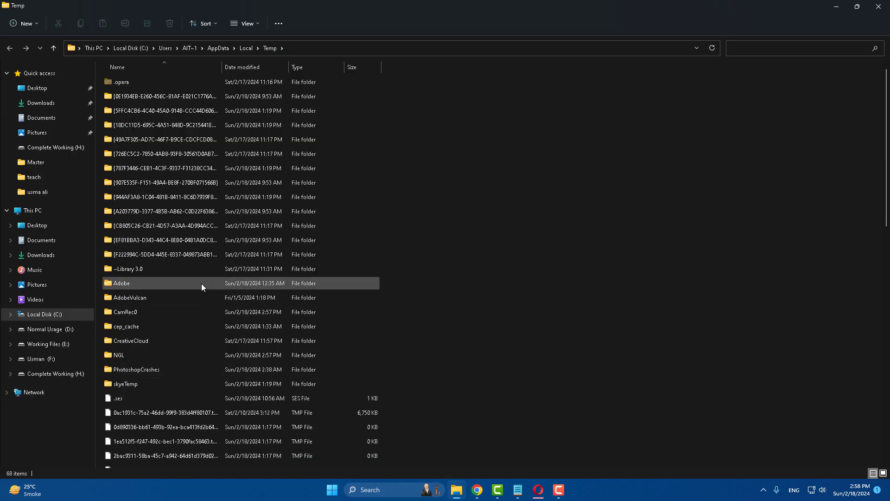
{"action": "scroll", "coordinate": [194, 315], "scroll_direction": "down", "scroll_amount": 10}
{"action": "scroll", "coordinate": [168, 371], "scroll_direction": "down", "scroll_amount": 5}
{"action": "scroll", "coordinate": [167, 364], "scroll_direction": "up", "scroll_amount": 12}
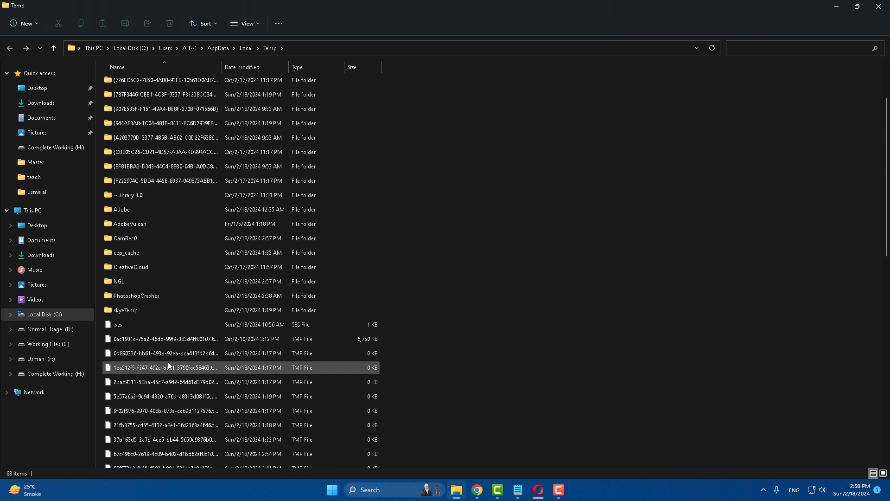
- Delete all 68 temp items, skipping the 20 still in use, and close the window
{"action": "key", "text": "ctrl+a"}
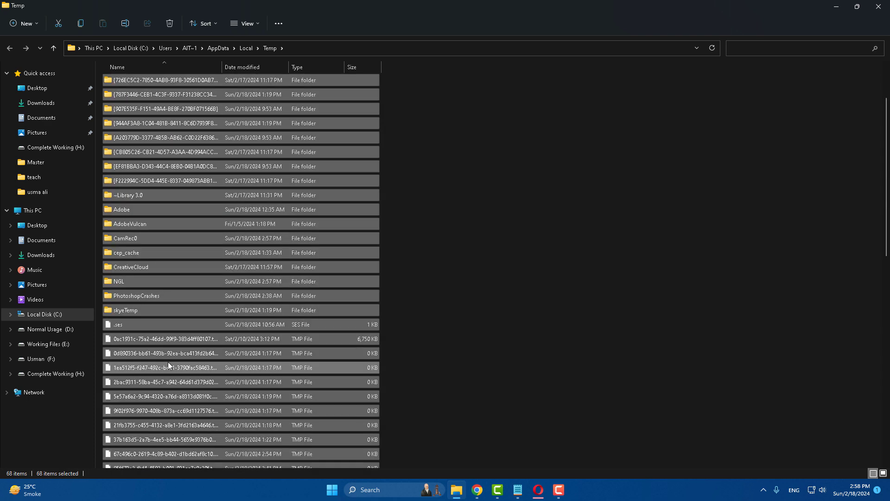
{"action": "key", "text": "Delete"}
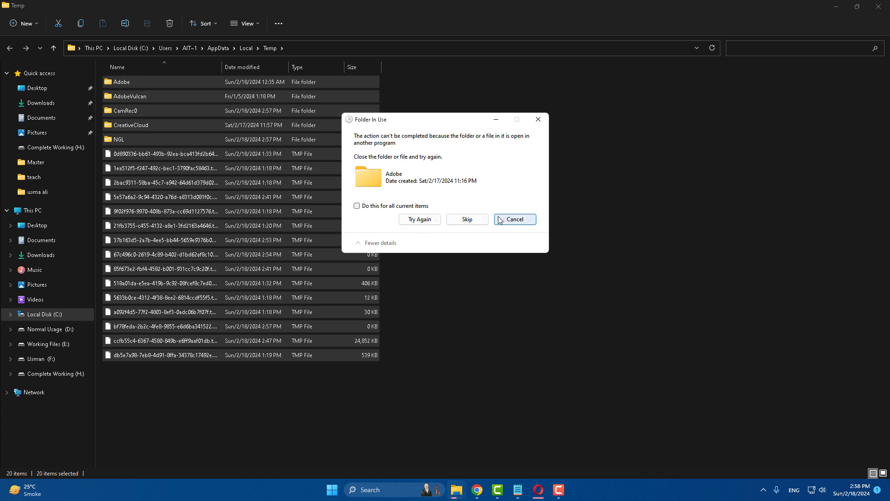
{"action": "left_click", "coordinate": [419, 220]}
{"action": "left_click", "coordinate": [394, 206]}
{"action": "left_click", "coordinate": [420, 219]}
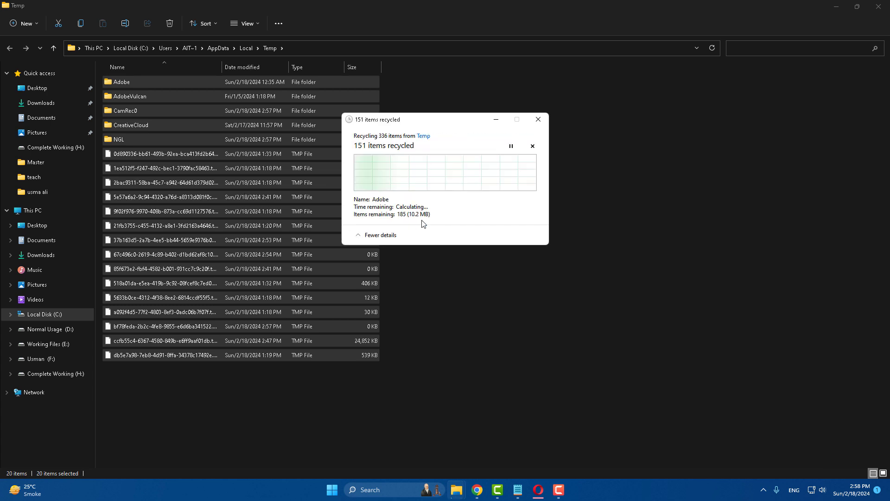
{"action": "left_click", "coordinate": [518, 221]}
{"action": "left_click", "coordinate": [491, 319]}
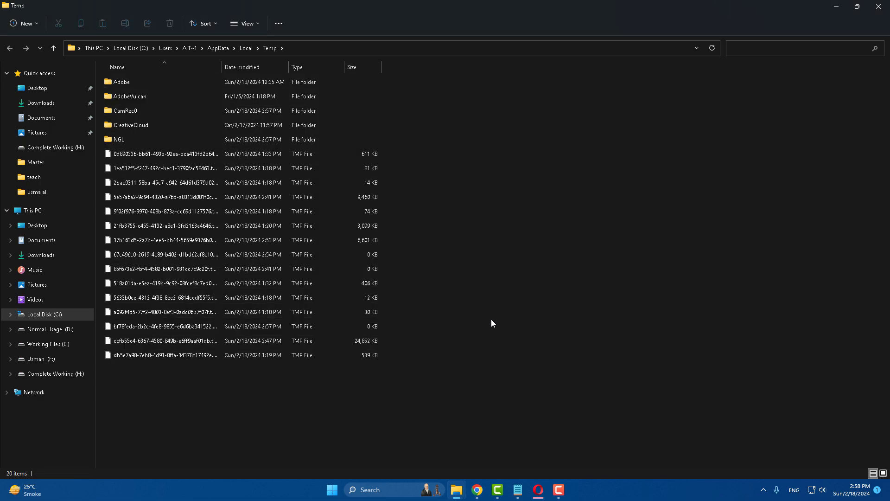
{"action": "left_click", "coordinate": [879, 6]}
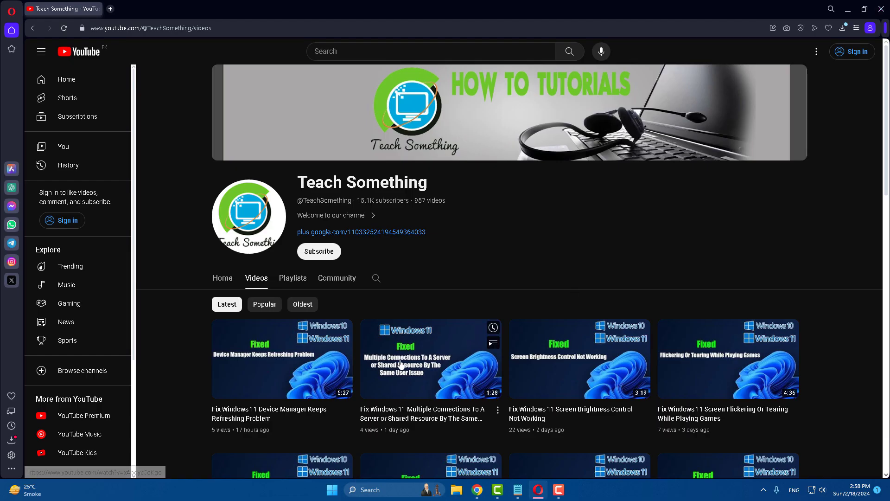
- Open Prefetch via Run and delete all 177 files, leaving only the in-use PfPre_00cba1f6.mkd
{"action": "right_click", "coordinate": [332, 489]}
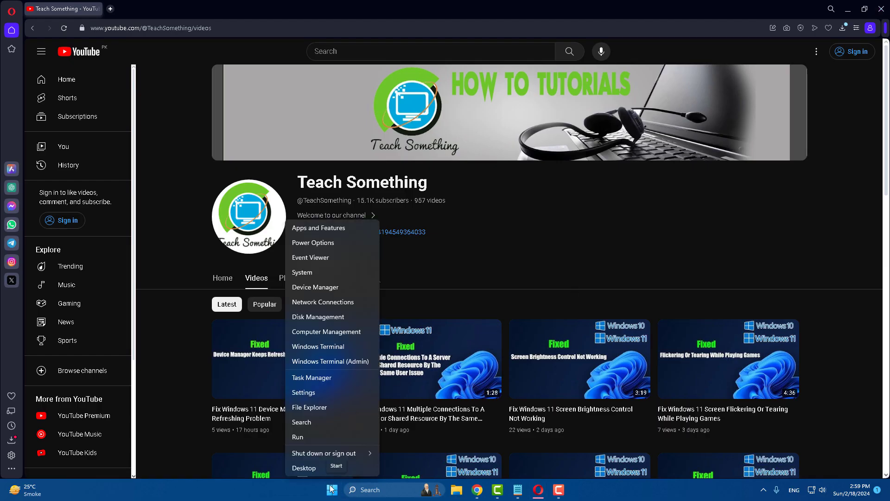
{"action": "left_click", "coordinate": [304, 437]}
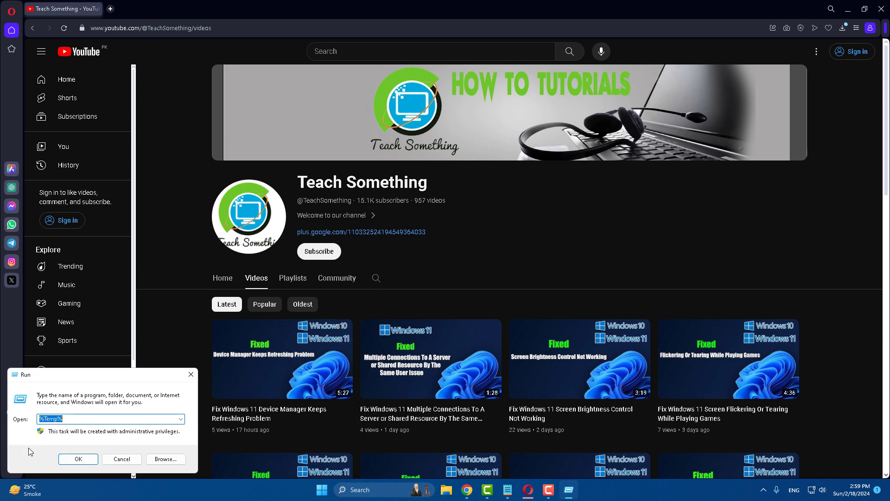
{"action": "type", "text": "Pre"}
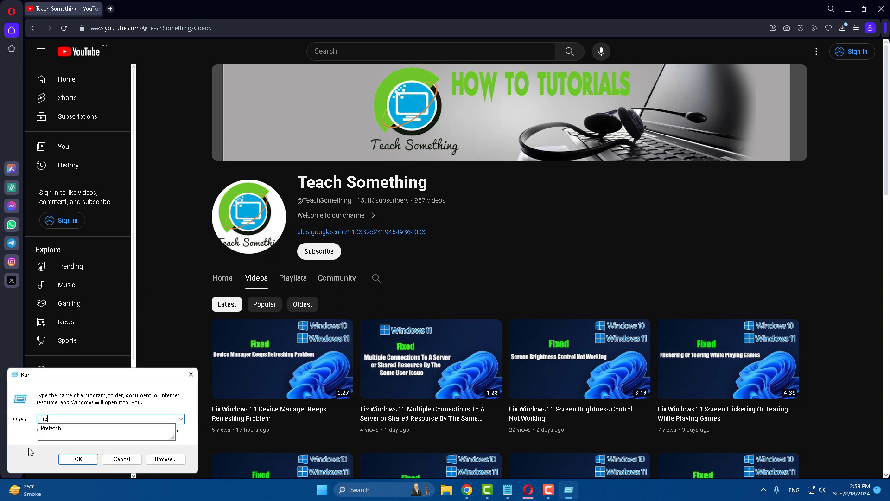
{"action": "type", "text": "fetch"}
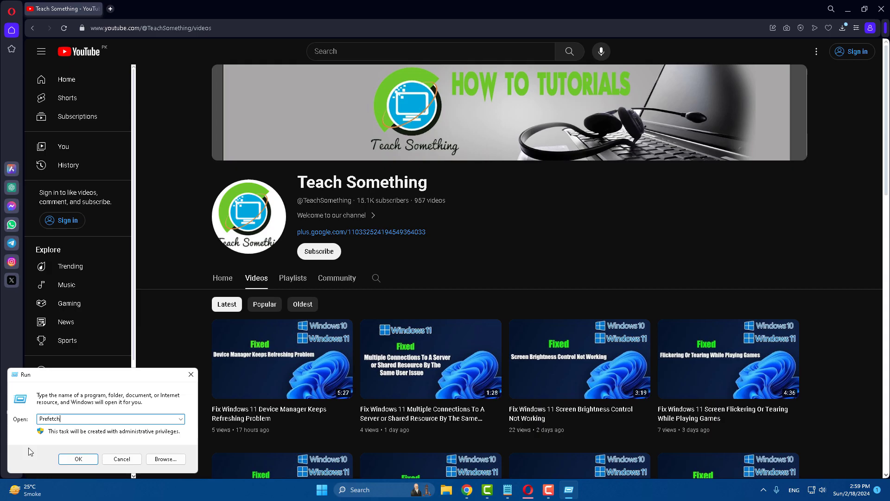
{"action": "key", "text": "Return"}
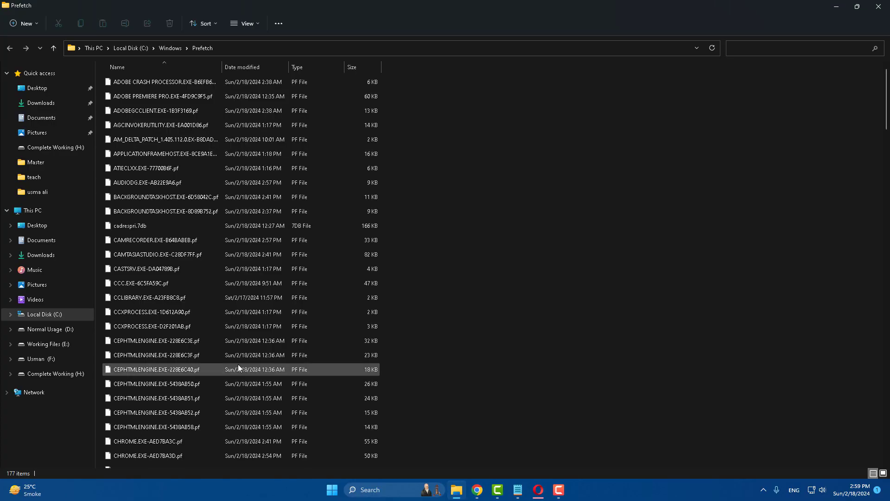
{"action": "key", "text": "ctrl+a"}
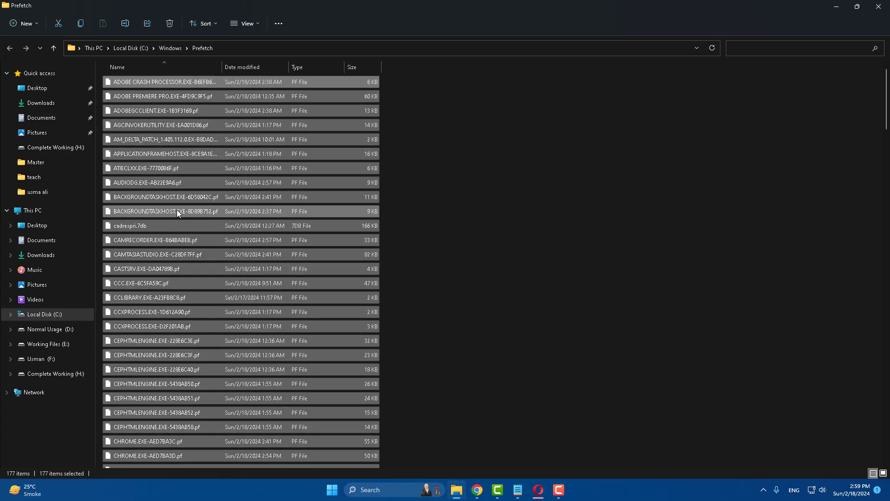
{"action": "key", "text": "Delete"}
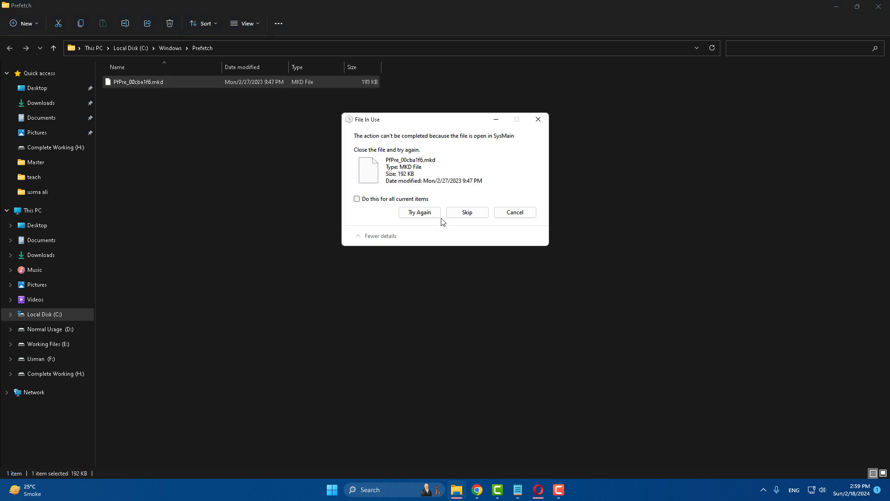
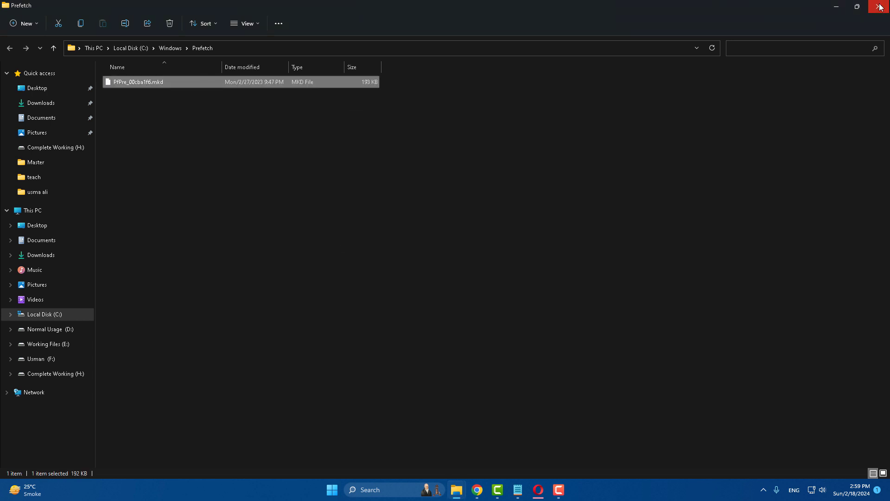
- Close the Prefetch File Explorer window to reveal the browser's YouTube channel page
{"action": "left_click", "coordinate": [880, 7]}
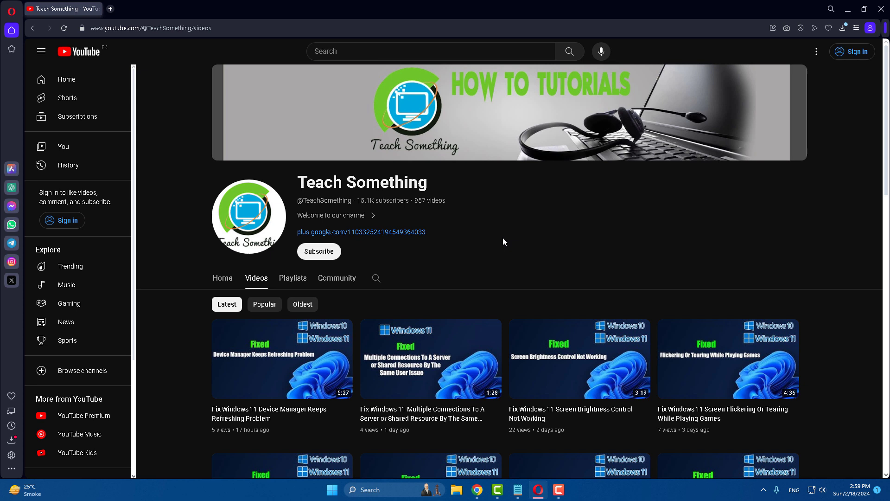
- Search 'con' to reach Control Panel, then go through Programs and Features to the Windows Features dialog
{"action": "left_click", "coordinate": [331, 489]}
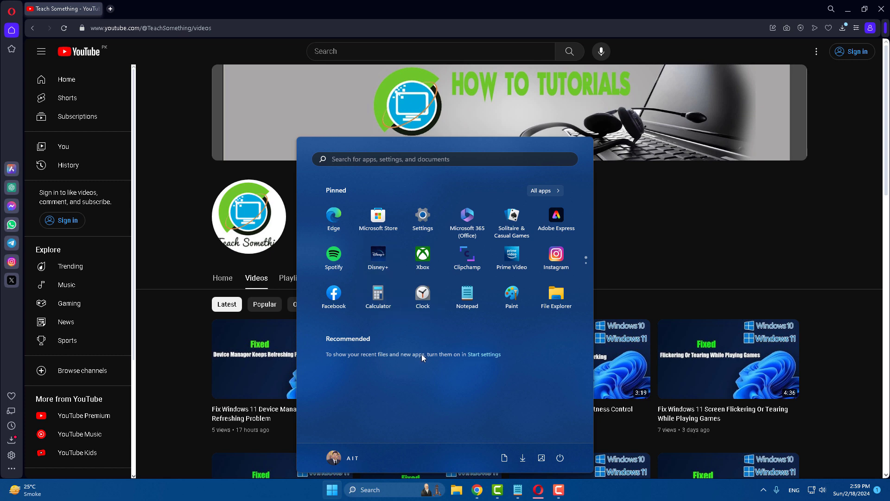
{"action": "left_click", "coordinate": [371, 160]}
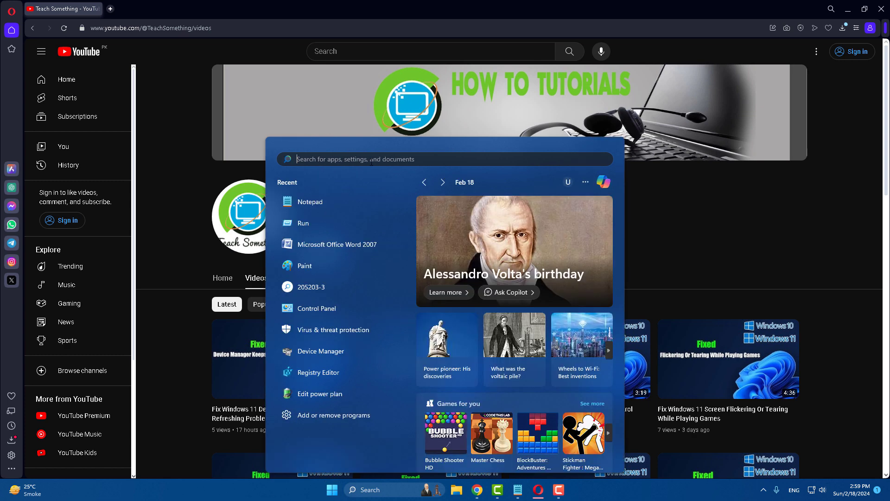
{"action": "type", "text": "con"}
{"action": "left_click", "coordinate": [325, 234]}
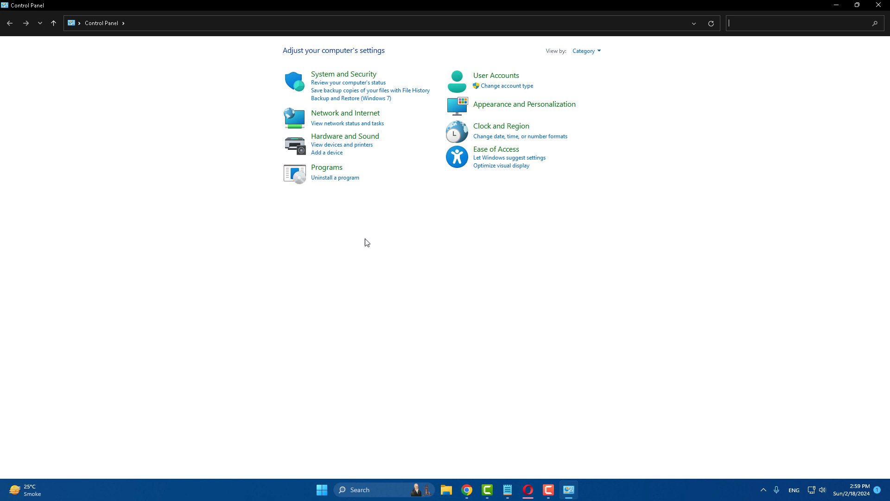
{"action": "left_click", "coordinate": [325, 179]}
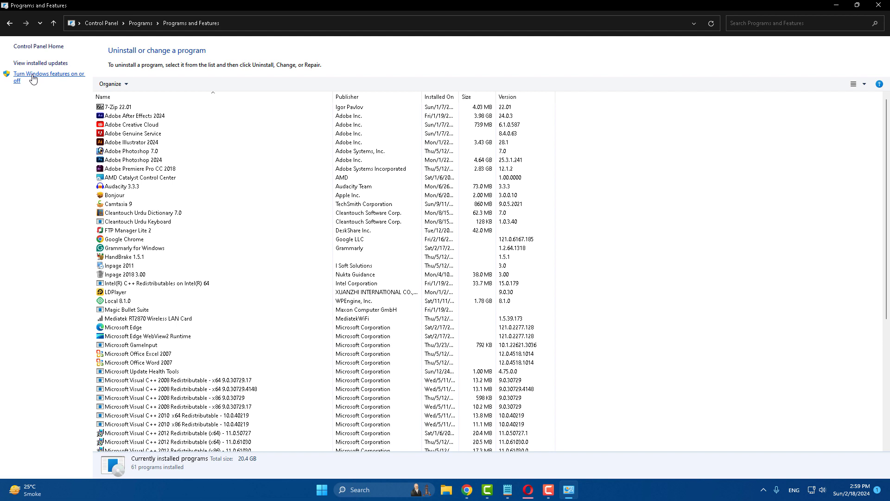
{"action": "left_click", "coordinate": [70, 76]}
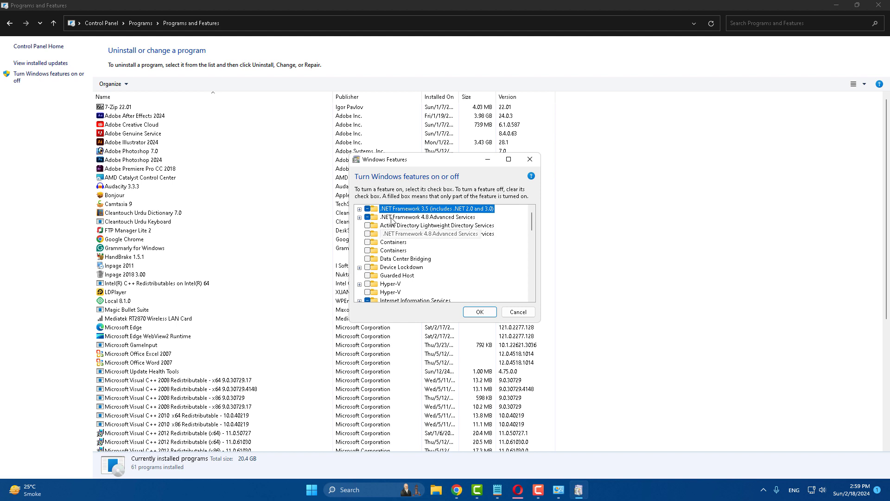
- Uncheck and recheck .NET Framework 3.5 and 4.8 Advanced Services, then confirm with OK
{"action": "left_click", "coordinate": [367, 217]}
{"action": "left_click", "coordinate": [368, 210]}
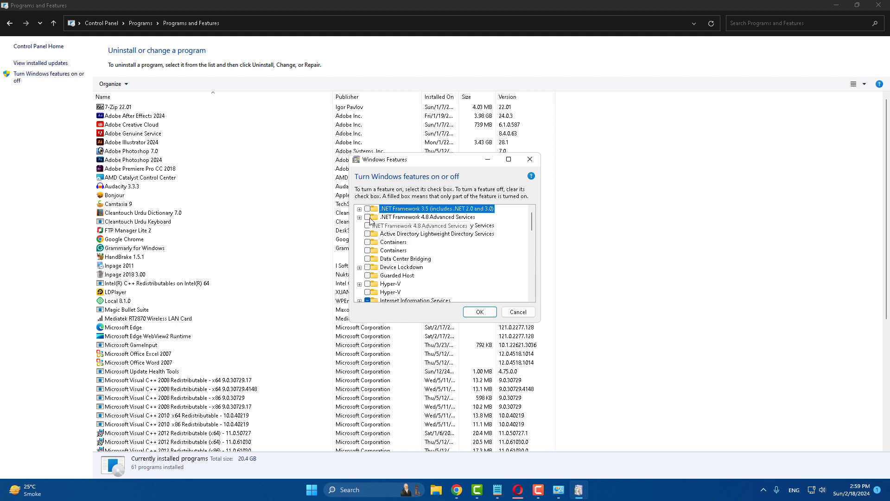
{"action": "left_click", "coordinate": [367, 216]}
{"action": "left_click", "coordinate": [367, 209]}
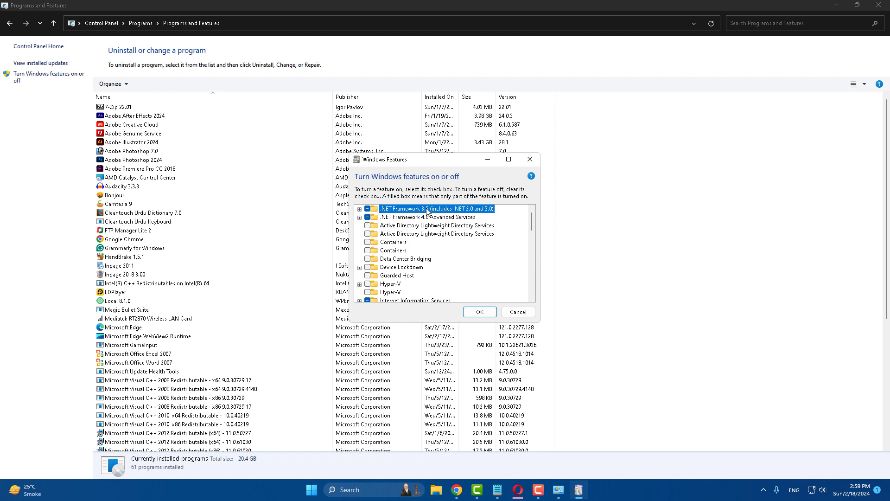
{"action": "left_click", "coordinate": [479, 313]}
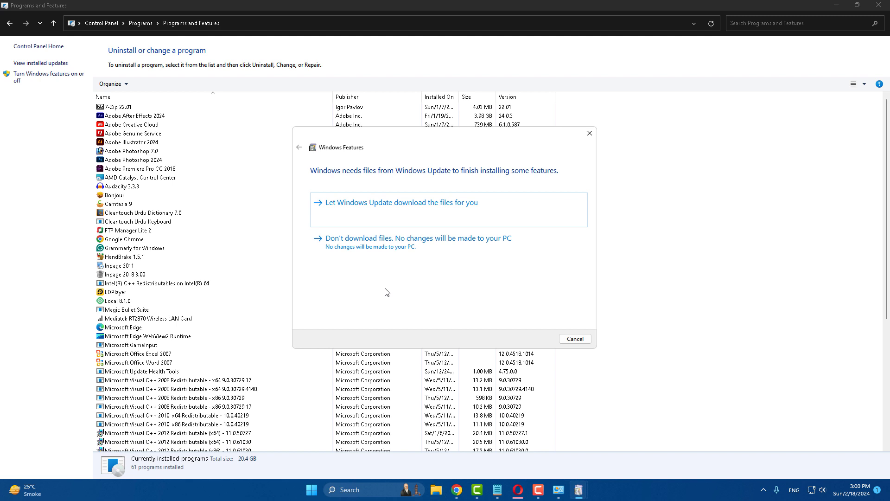
- Let Windows Update download the files, dismiss the failure message, and close Control Panel
{"action": "left_click", "coordinate": [574, 338]}
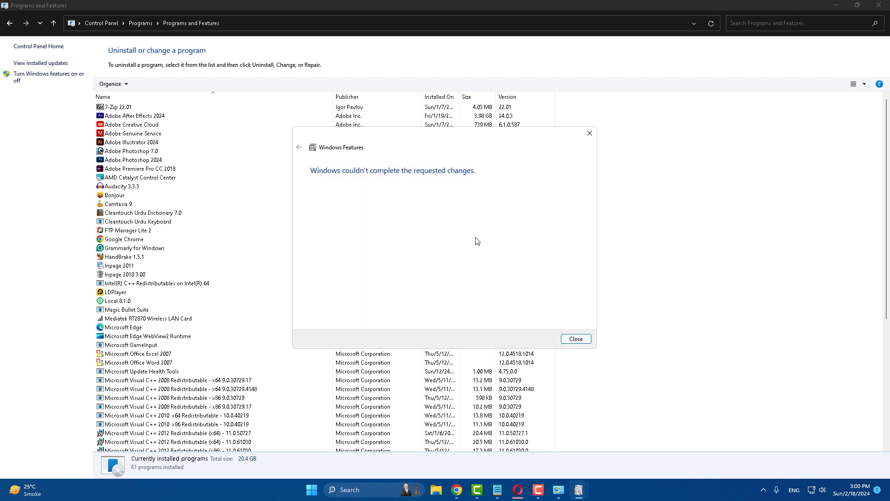
{"action": "left_click", "coordinate": [576, 338]}
{"action": "left_click", "coordinate": [525, 242]}
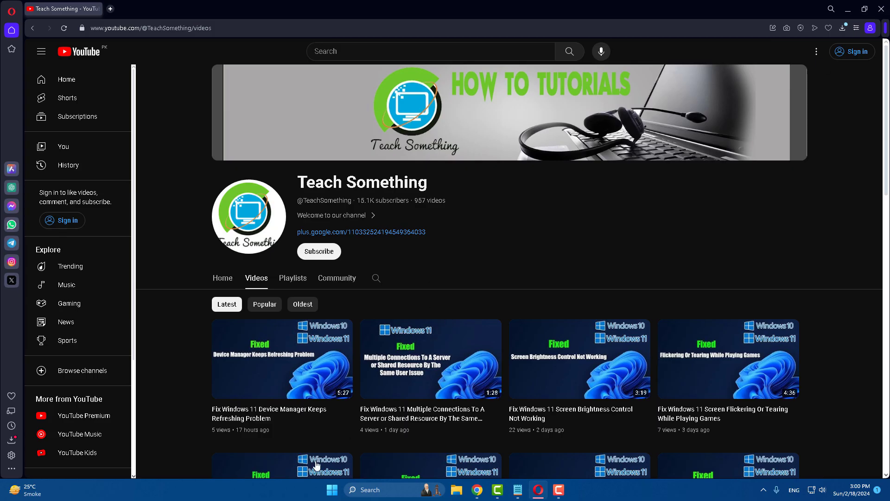
{"action": "left_click", "coordinate": [332, 489]}
{"action": "left_click", "coordinate": [560, 458]}
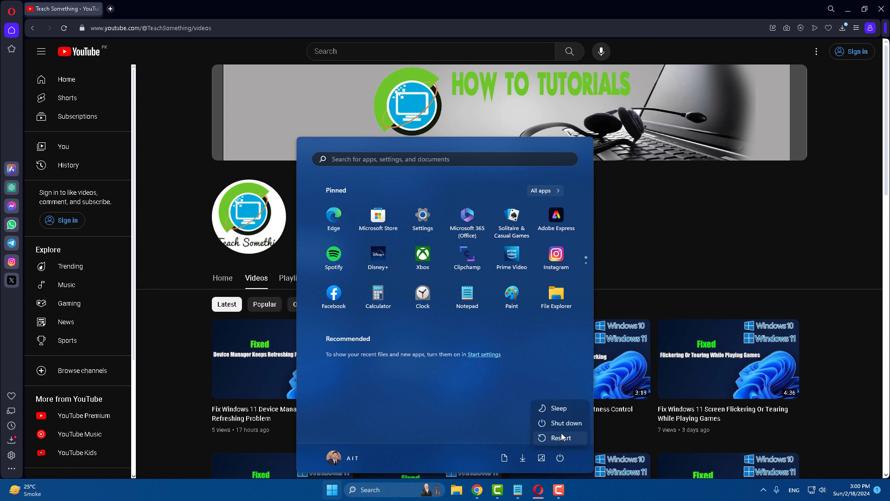
{"action": "left_click", "coordinate": [682, 236]}
{"action": "left_click", "coordinate": [679, 211]}
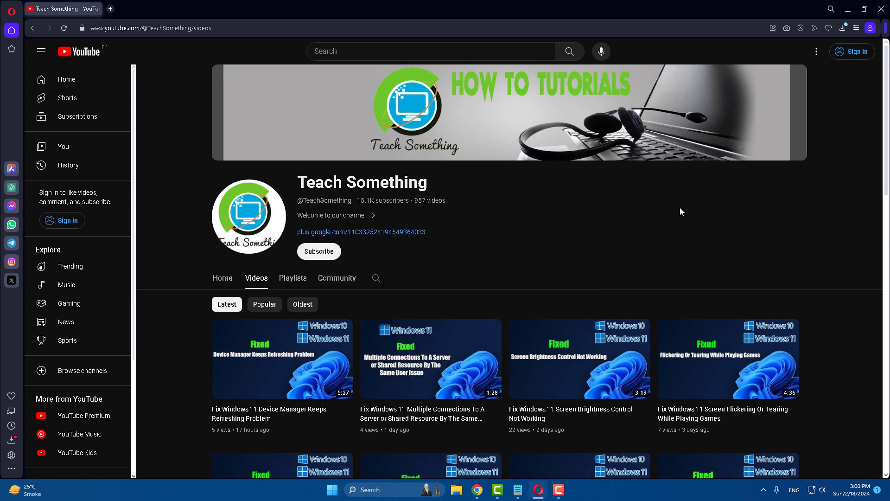
- Launch Command Prompt as administrator from a 'cmd' search and nudge its window
{"action": "left_click", "coordinate": [383, 495]}
{"action": "type", "text": "cmd"}
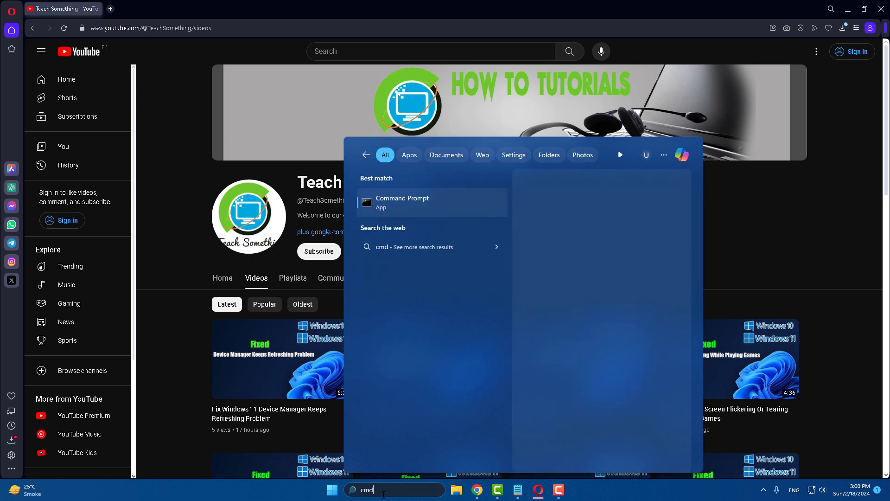
{"action": "right_click", "coordinate": [453, 211]}
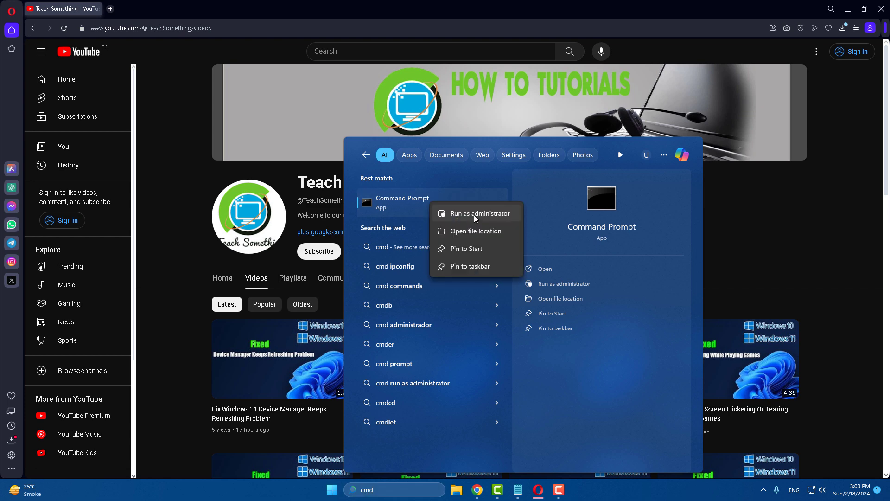
{"action": "left_click", "coordinate": [474, 215]}
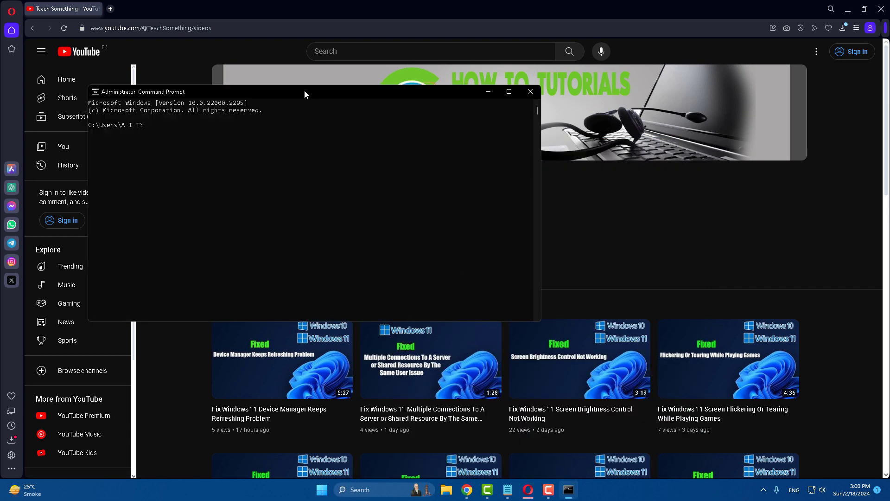
{"action": "left_click_drag", "start_coordinate": [304, 94], "coordinate": [355, 105]}
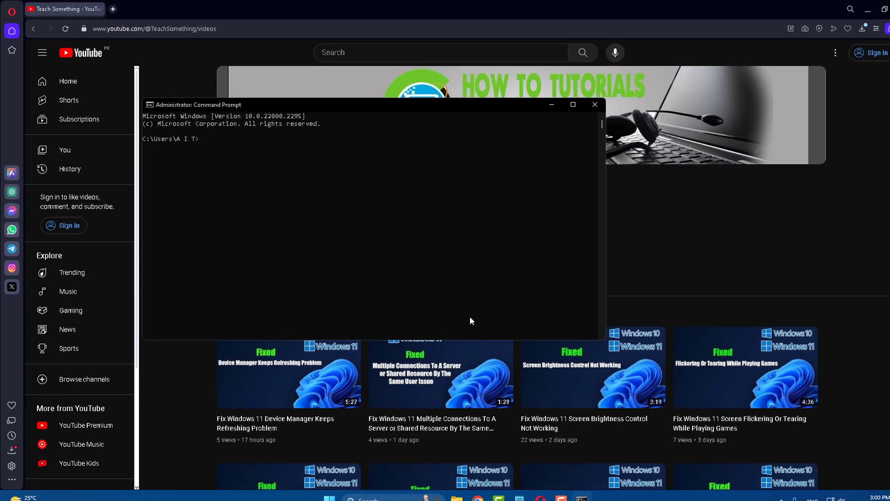
- Run chkdsk, which finds no problems, then exit Command Prompt
{"action": "type", "text": "chkds"}
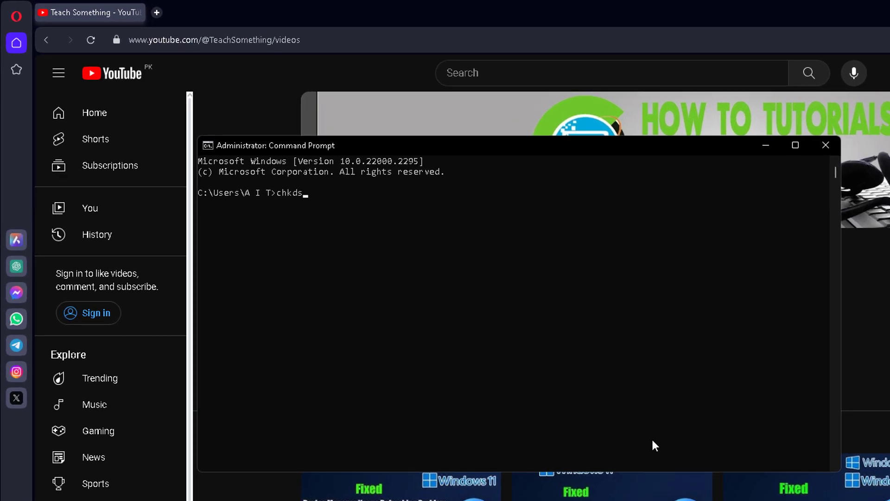
{"action": "type", "text": "k"}
{"action": "key", "text": "Return"}
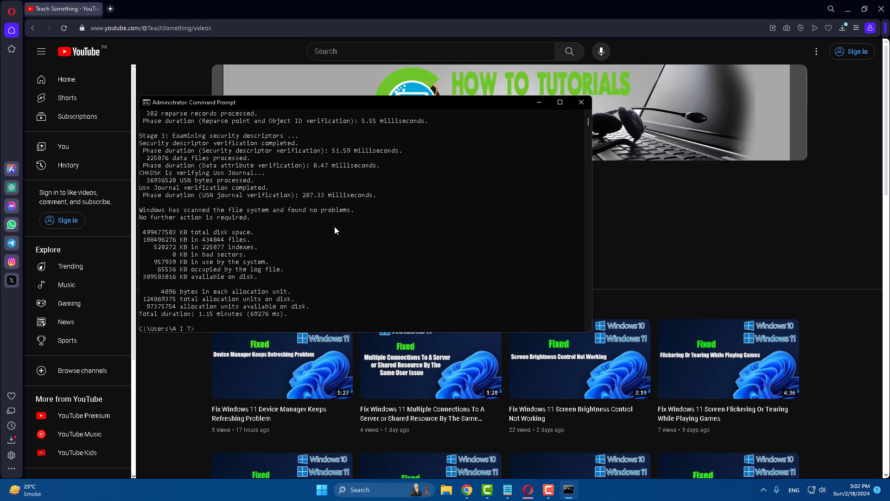
{"action": "type", "text": "xit"}
{"action": "key", "text": "Return"}
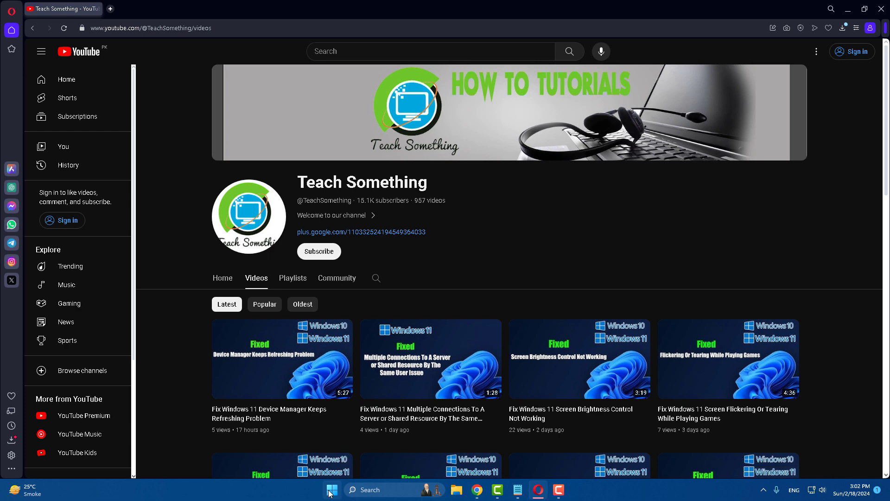
{"action": "left_click", "coordinate": [330, 491]}
{"action": "left_click", "coordinate": [560, 458]}
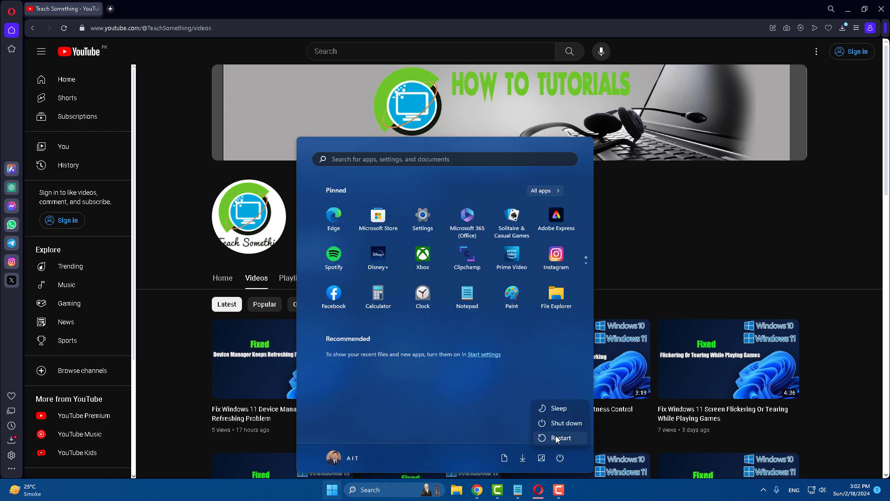
{"action": "left_click", "coordinate": [707, 202]}
{"action": "left_click", "coordinate": [707, 202]}
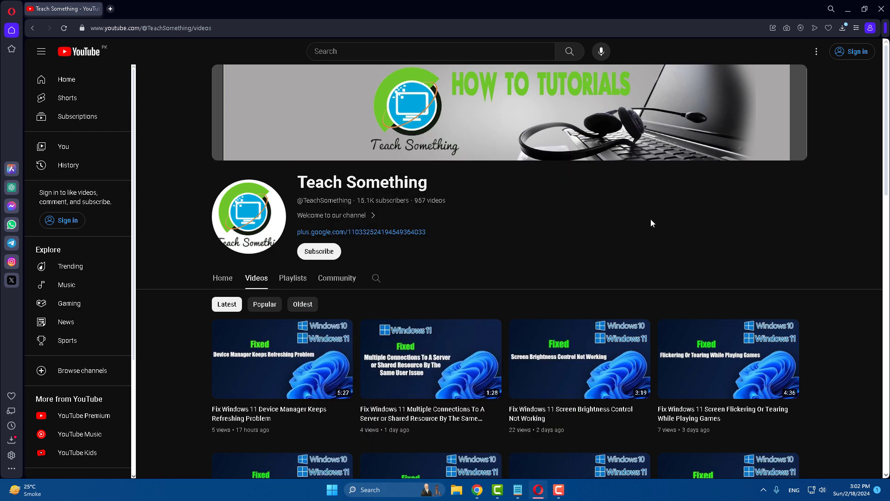